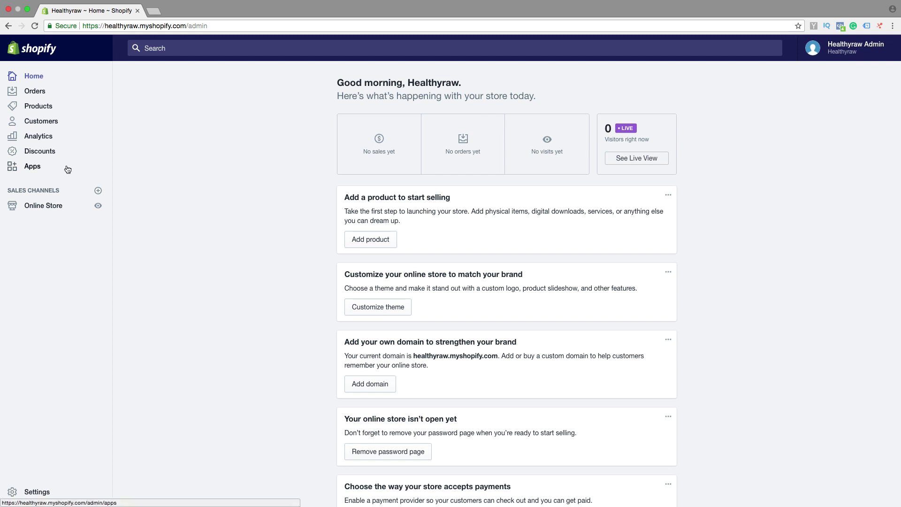
Go to the online store themes and start customizing the current Debut theme.
click(40, 208)
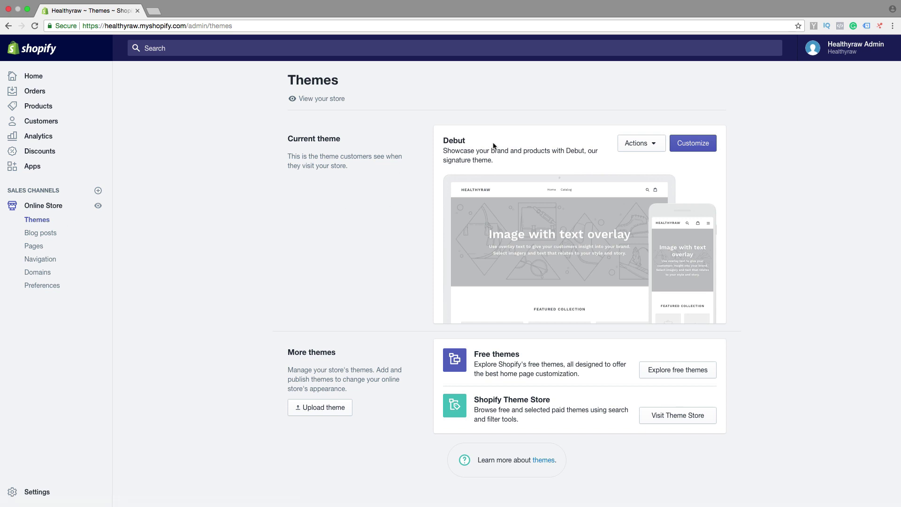
click(696, 149)
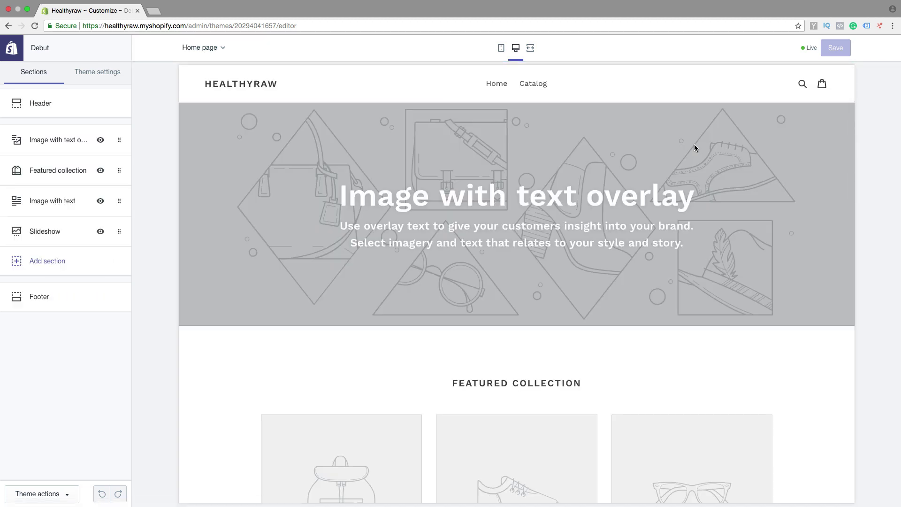
Bring up the Header section settings in the Debut theme editor.
click(43, 105)
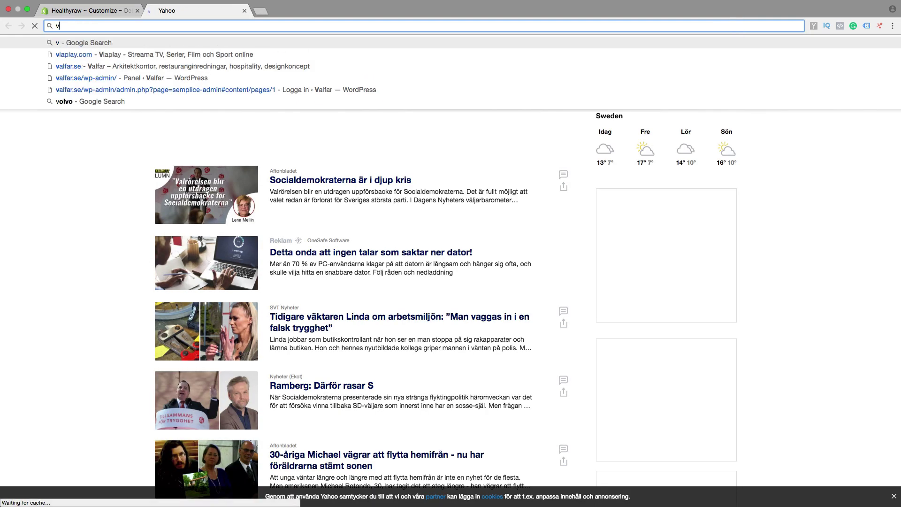
text(ca)
Clear the mistyped address and go to the canva.com website.
key(BackSpace)
key(BackSpace)
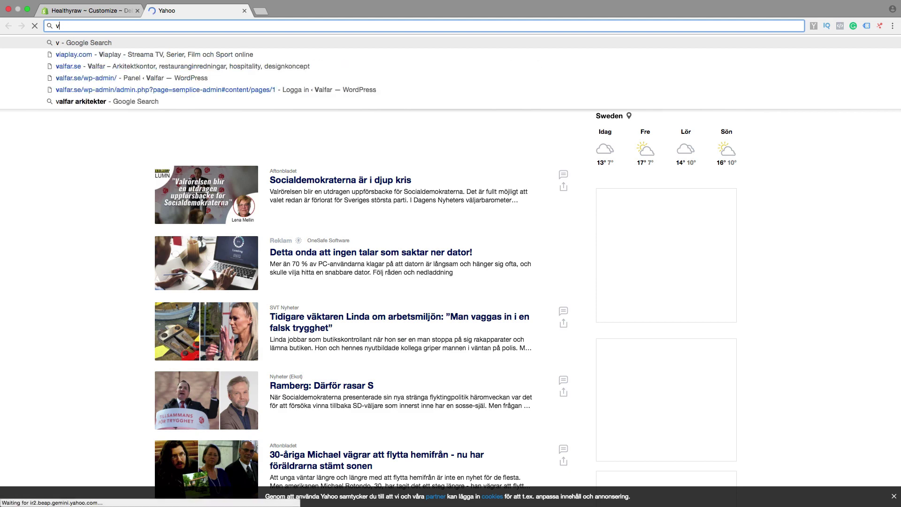
key(BackSpace)
text(canva.com)
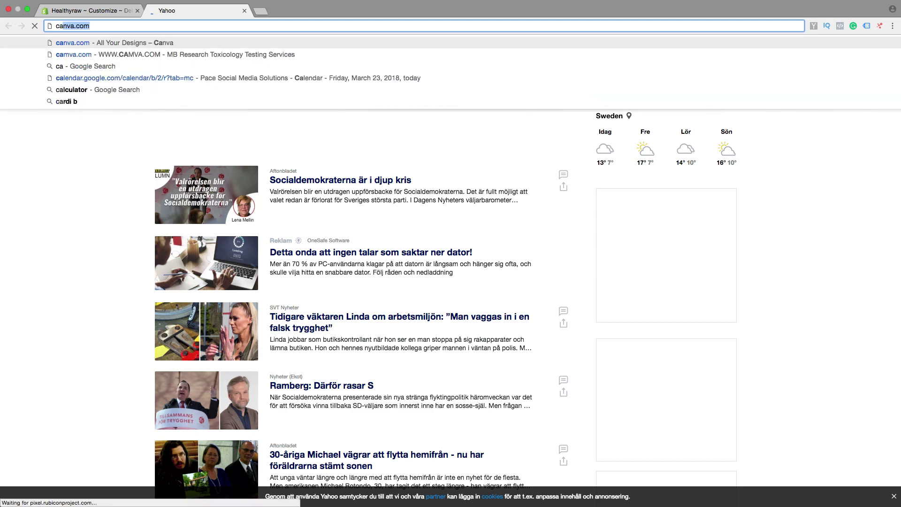
click(141, 41)
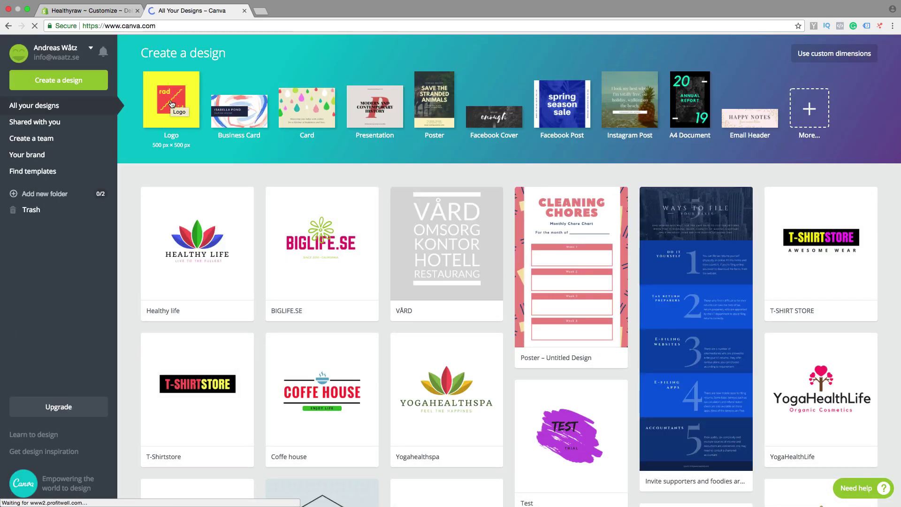
Start a new Logo design from Canva's Create a design options.
click(166, 99)
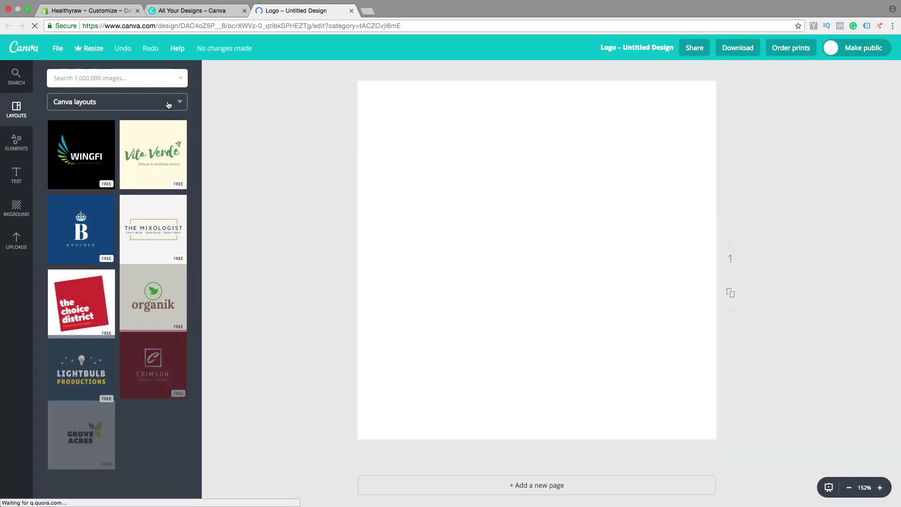
mouse_move(153, 229)
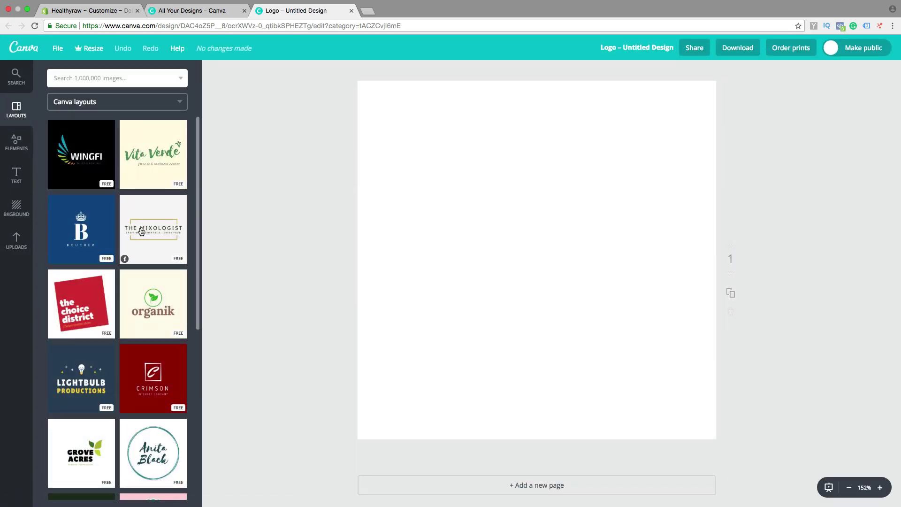
scroll(147, 232, down, 2)
scroll(146, 232, down, 3)
scroll(143, 247, up, 5)
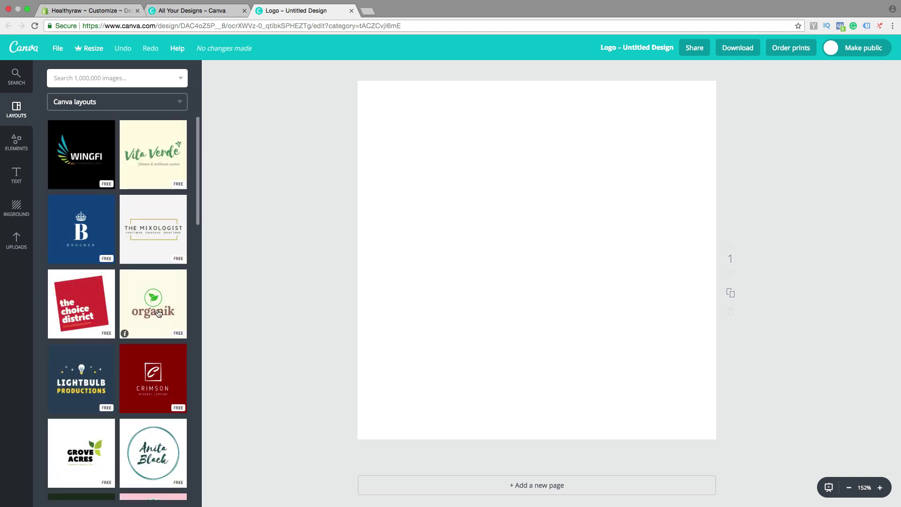
scroll(158, 314, down, 3)
scroll(158, 313, down, 1)
scroll(158, 313, up, 3)
scroll(158, 314, up, 1)
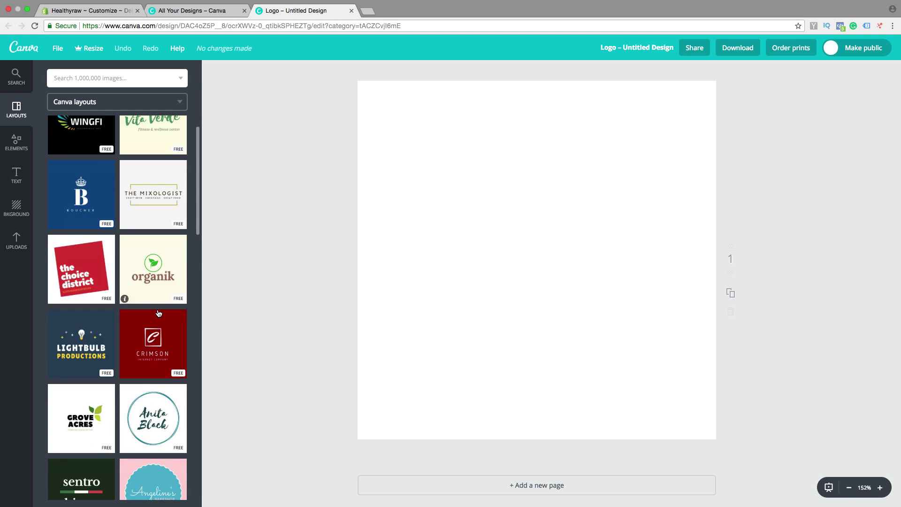
scroll(157, 313, down, 3)
scroll(158, 313, up, 3)
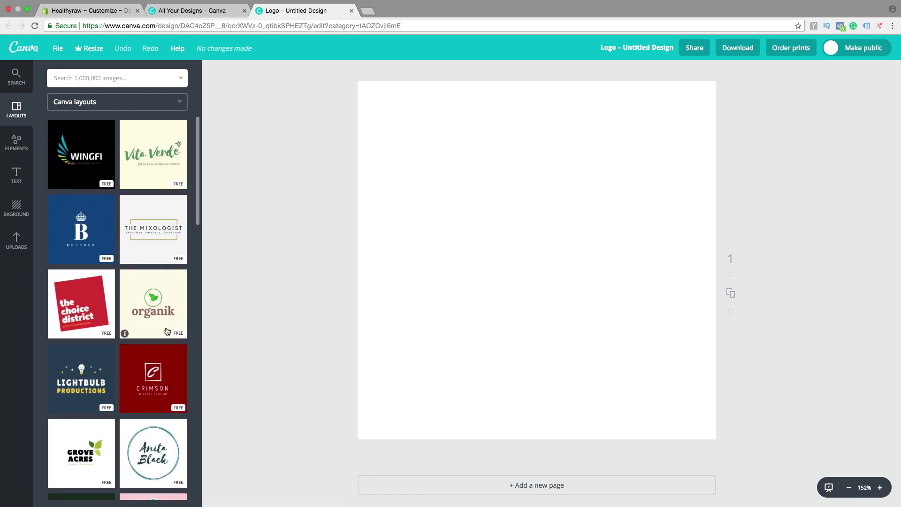
Apply the organik layout and select its sample wordmark for replacement.
click(153, 307)
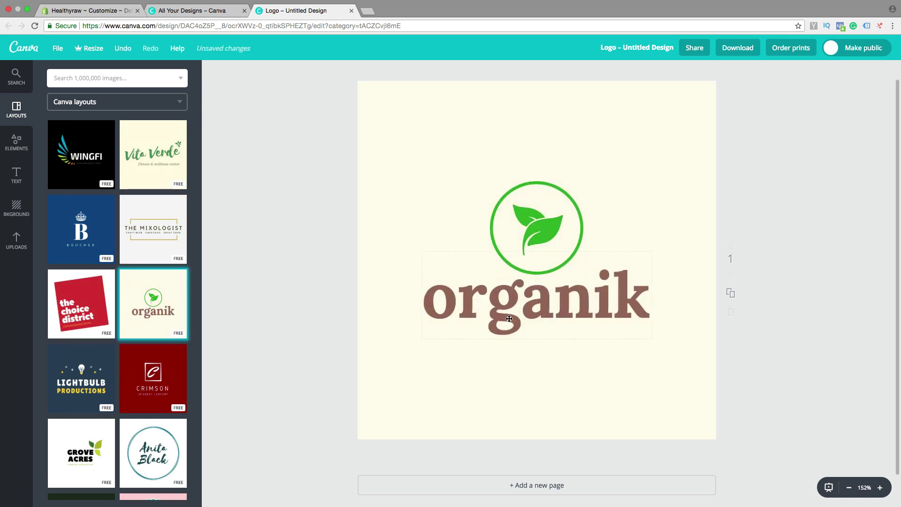
click(631, 304)
drag(649, 302, 427, 301)
text(Hea)
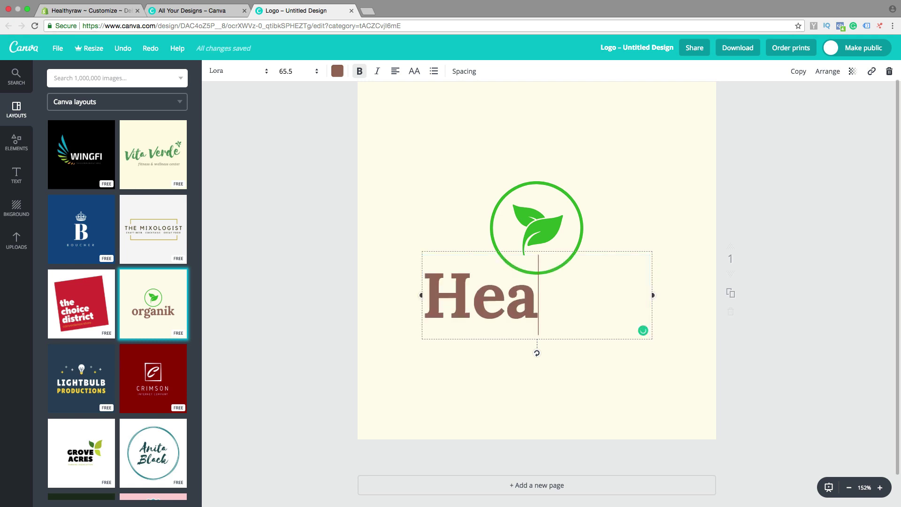
text(l)
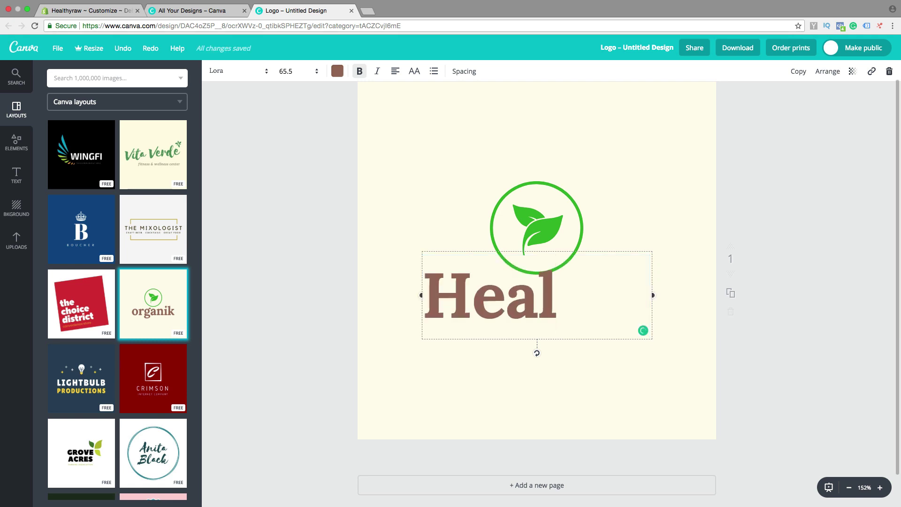
text(thy Raw)
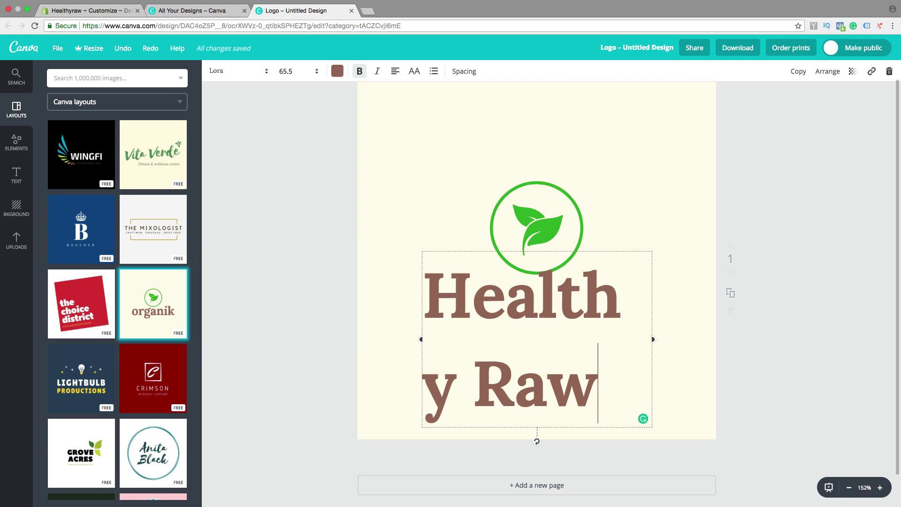
Set the Healthy Raw text to size 36, centre it, and move it below the emblem.
click(292, 73)
click(287, 210)
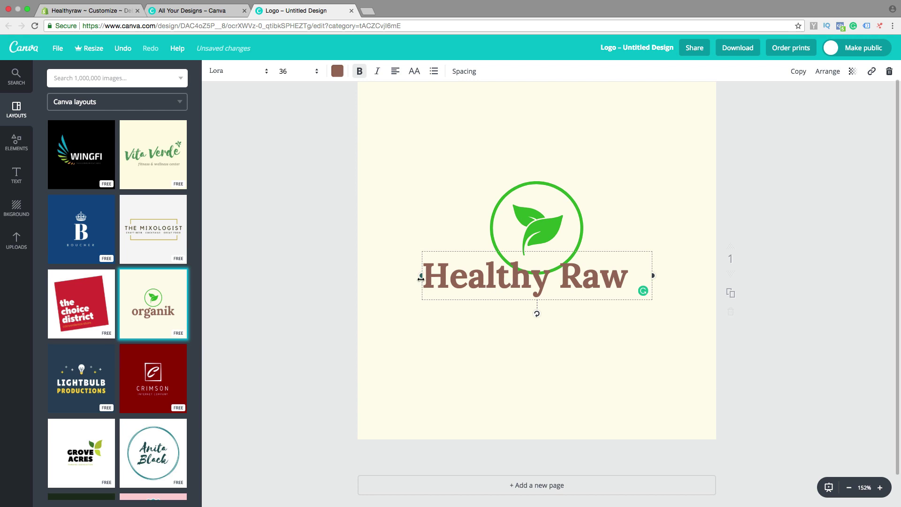
click(395, 72)
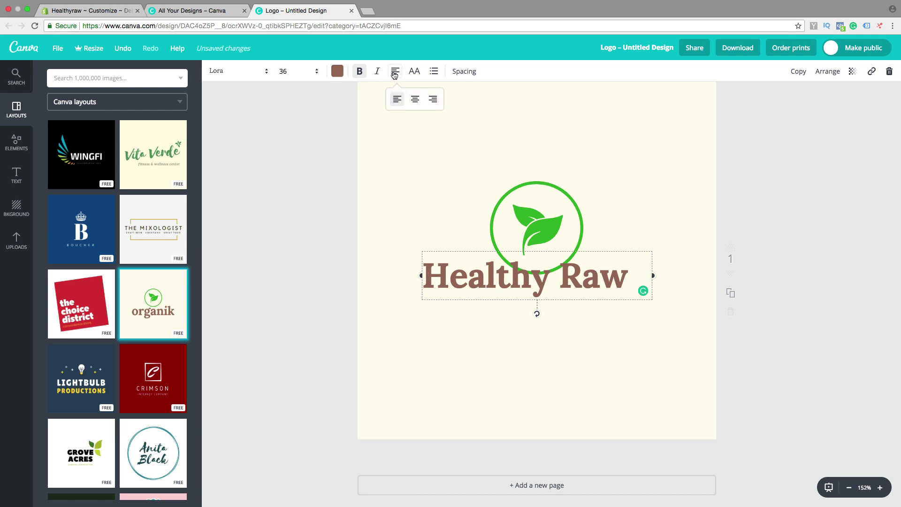
click(416, 99)
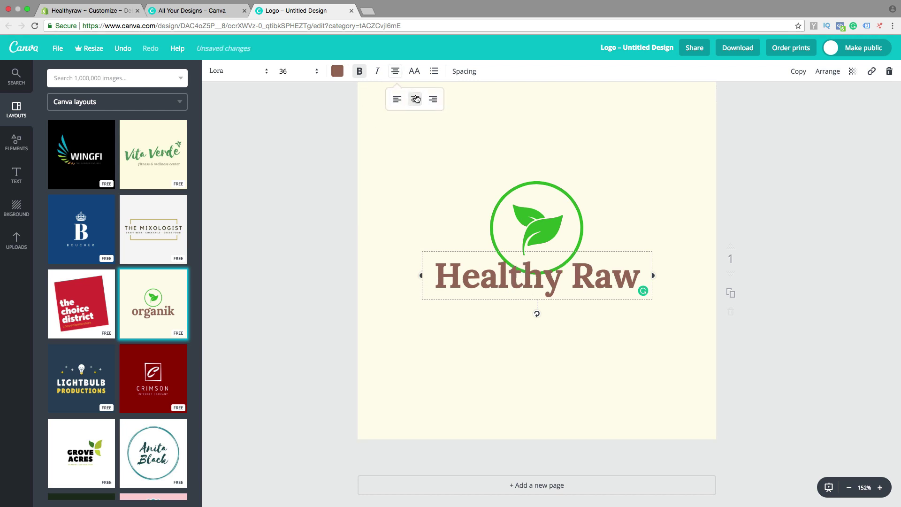
click(481, 277)
click(577, 352)
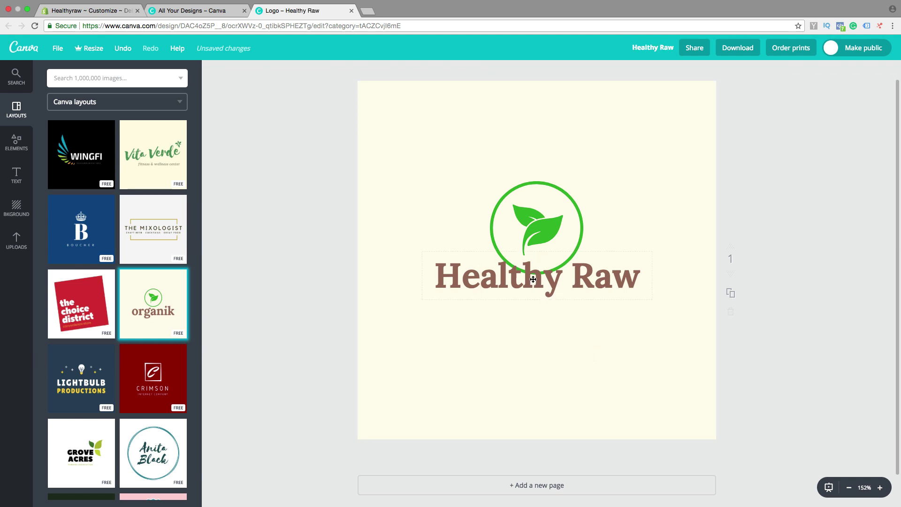
drag(534, 279, 537, 299)
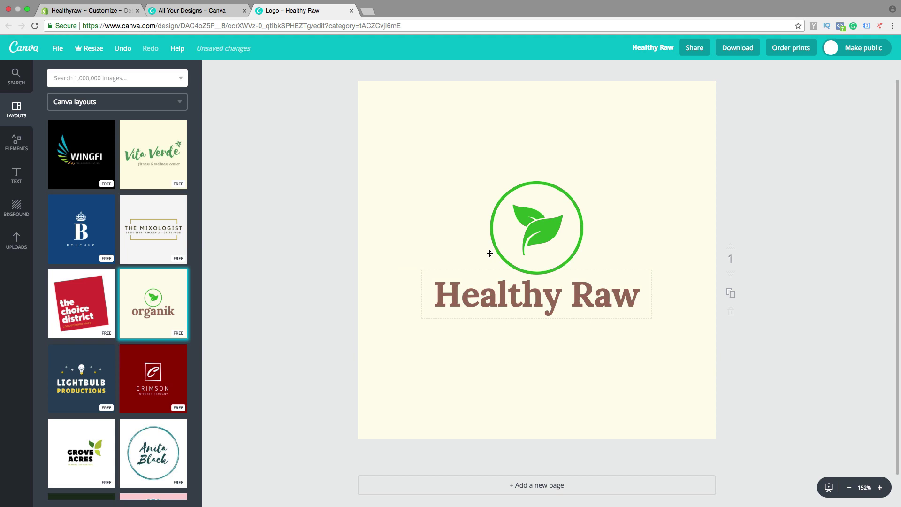
Make the logo's page background white.
click(414, 176)
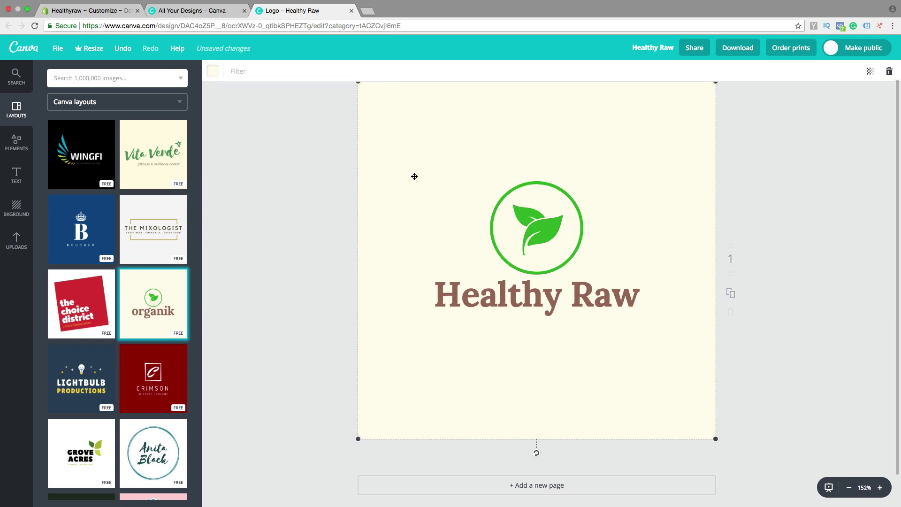
click(213, 72)
click(296, 206)
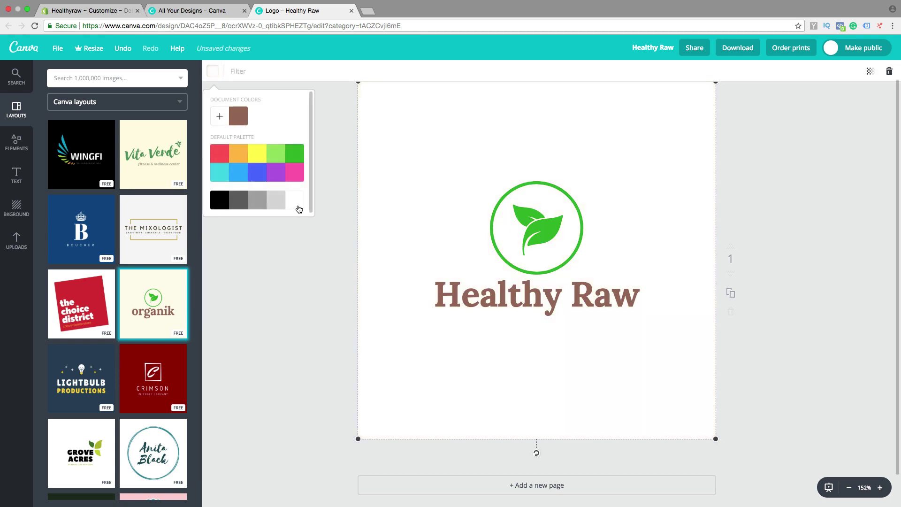
click(322, 355)
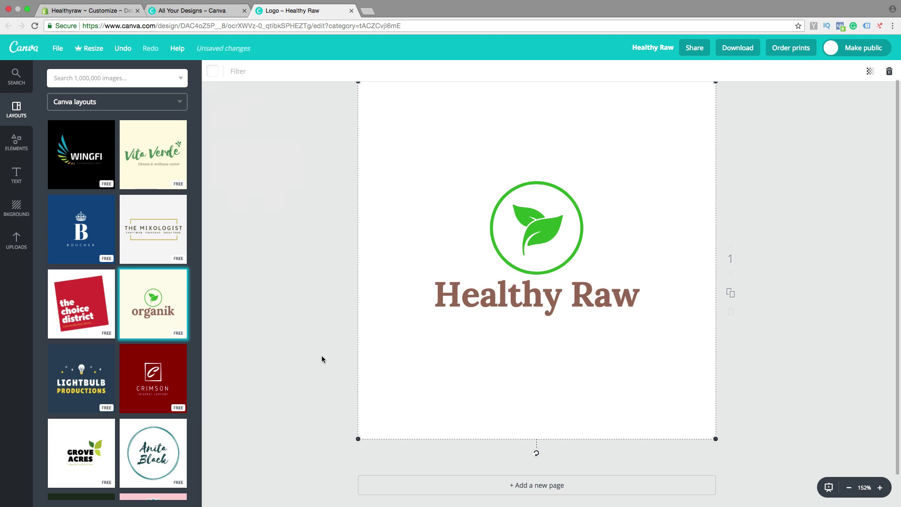
Give the Healthy Raw text a custom light blue colour, #3ab4ff.
click(514, 299)
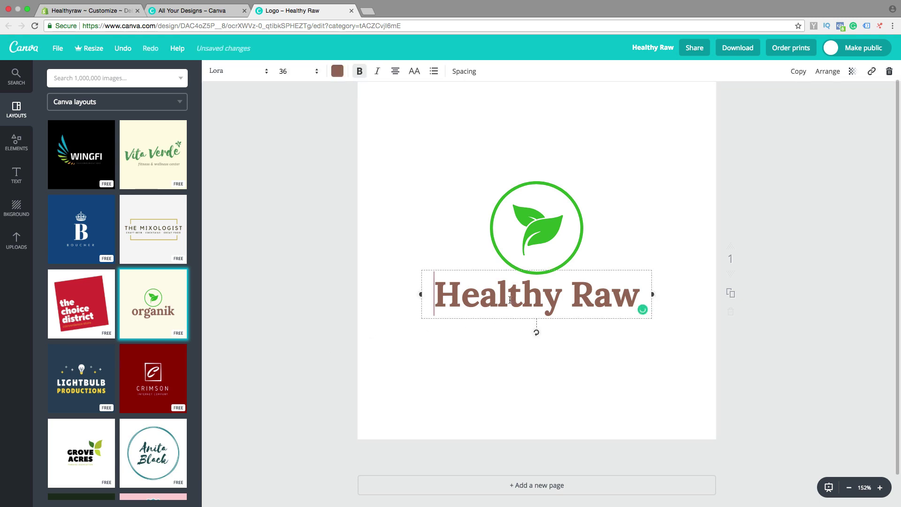
click(337, 72)
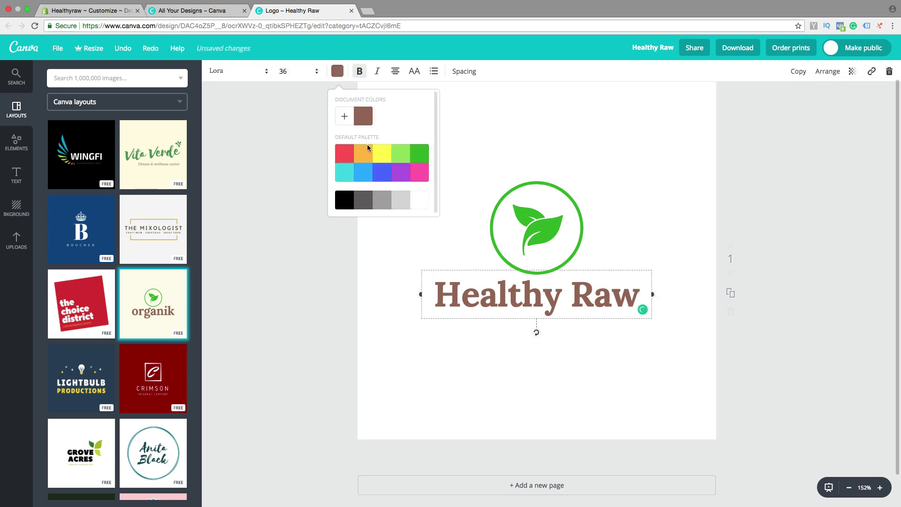
click(379, 169)
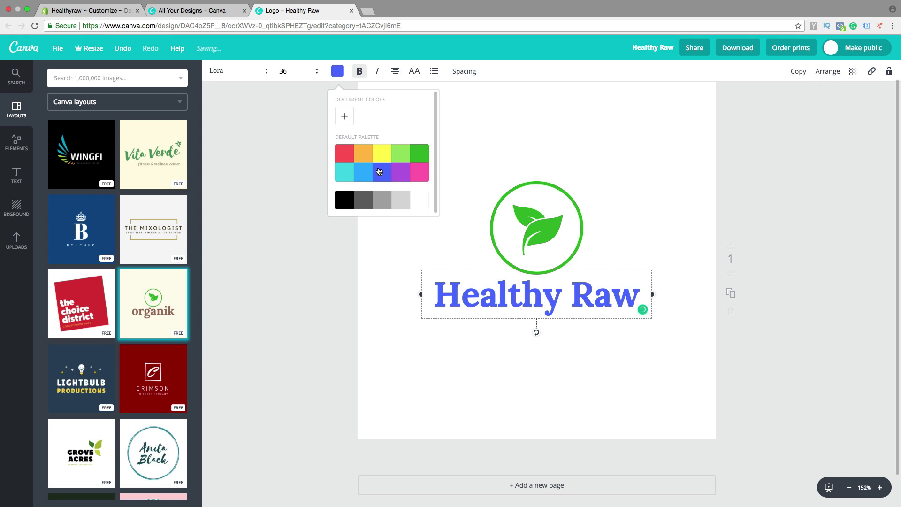
click(345, 117)
drag(378, 148, 368, 156)
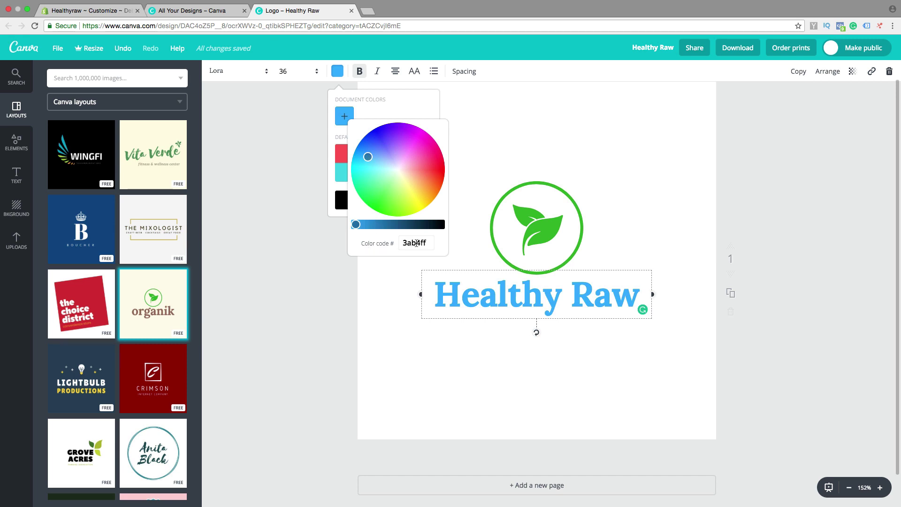
click(325, 261)
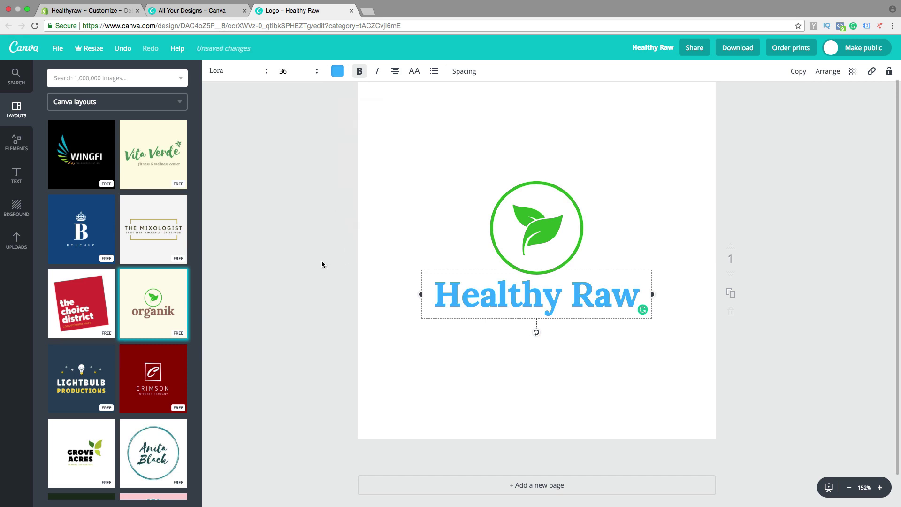
click(294, 291)
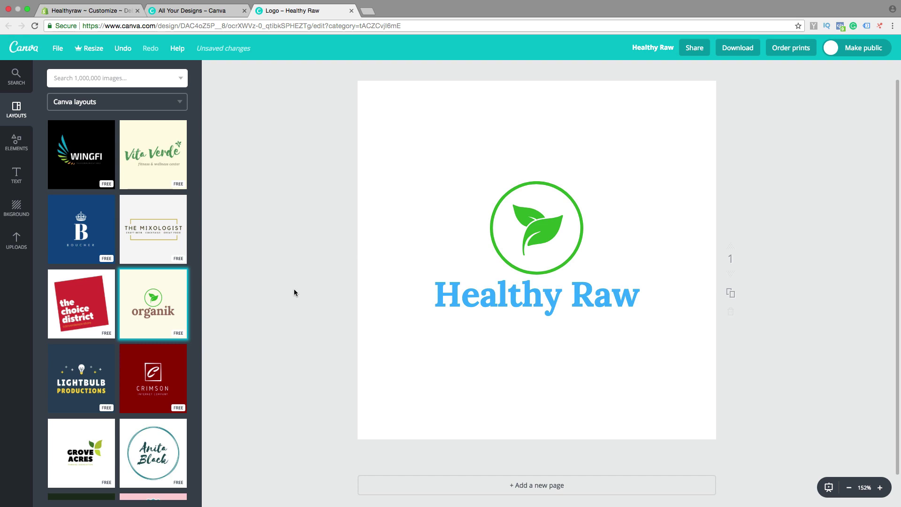
Download the Healthy Raw design as a PNG file and return to the Shopify tab.
click(737, 48)
click(732, 99)
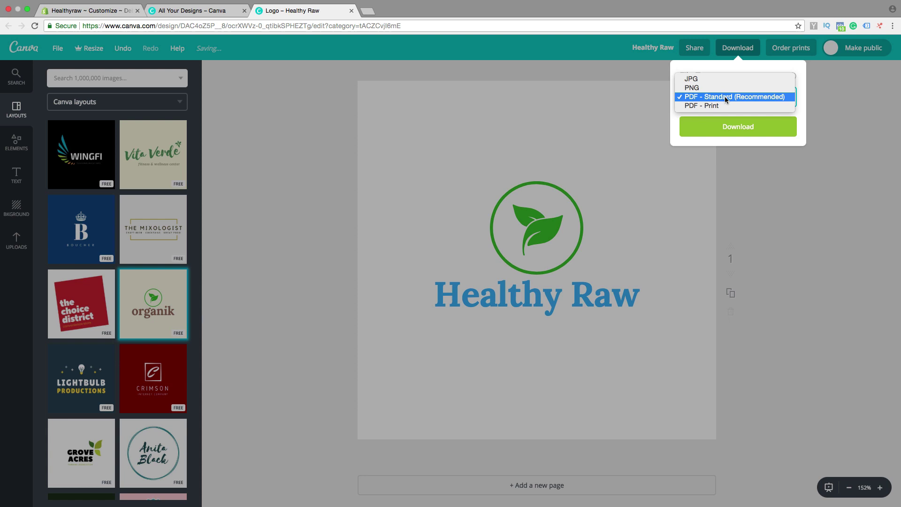
click(718, 89)
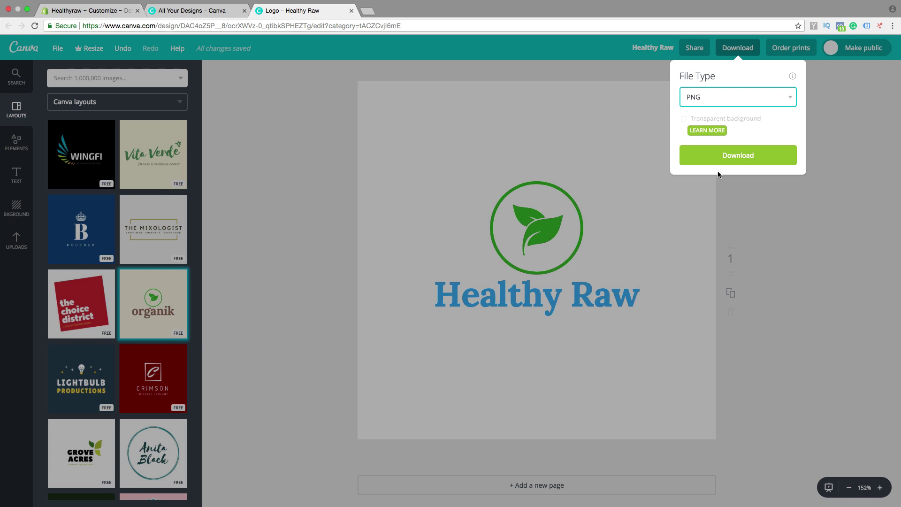
click(740, 159)
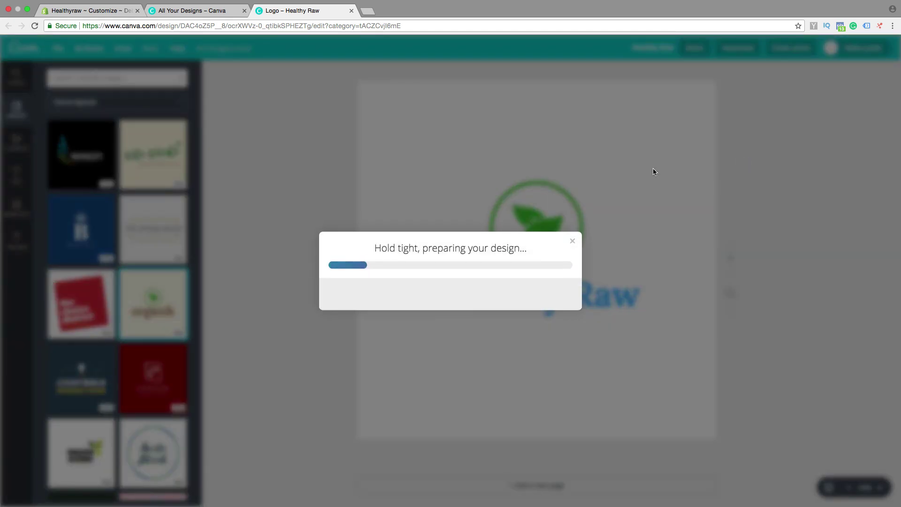
click(99, 11)
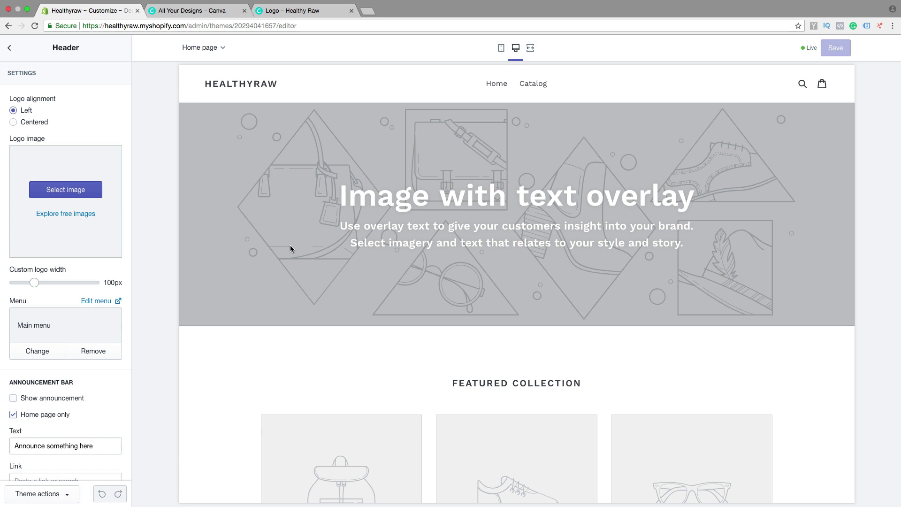
Upload Healthy Raw.png from the Desktop and use it as the header logo image.
click(64, 190)
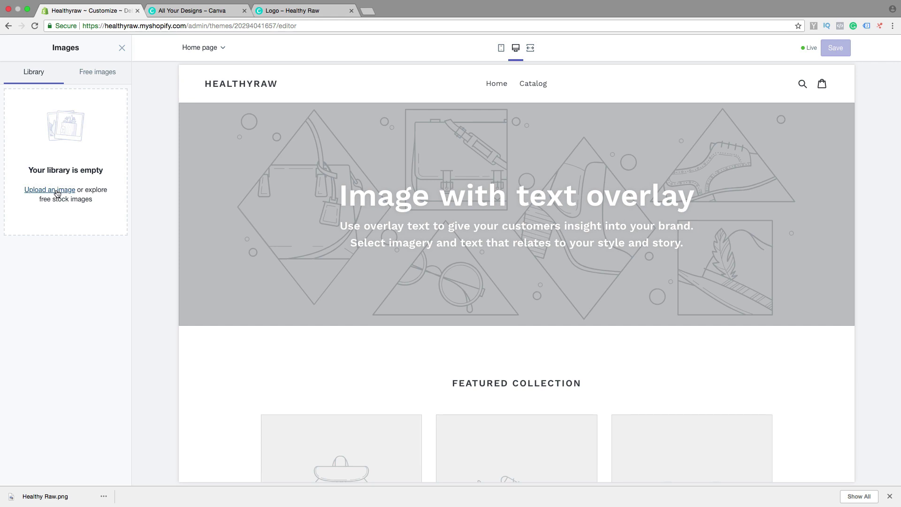
click(56, 193)
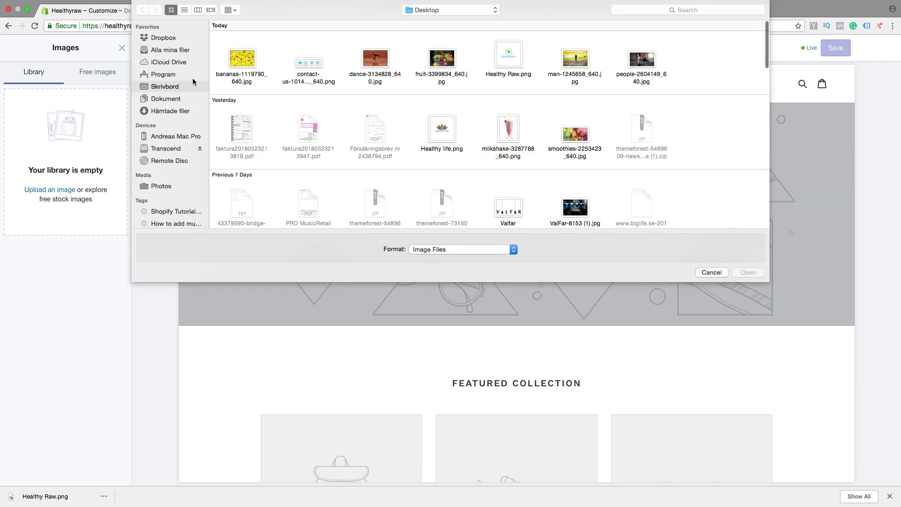
click(516, 69)
click(748, 273)
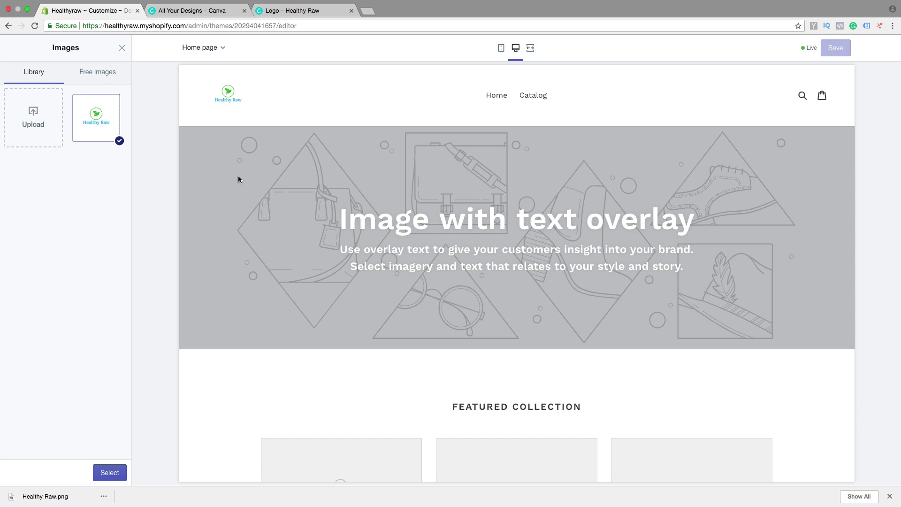
click(114, 471)
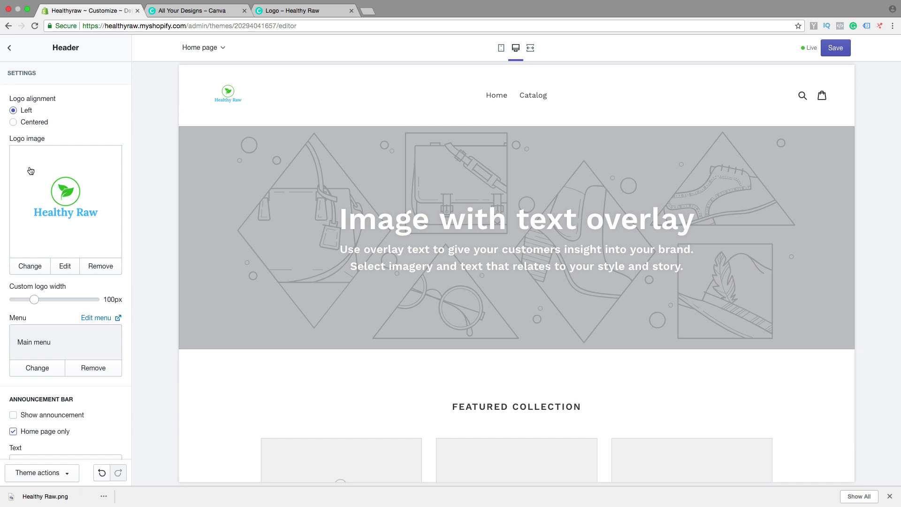
Try centred logo alignment, revert to Left, and widen the logo to 185px.
click(13, 123)
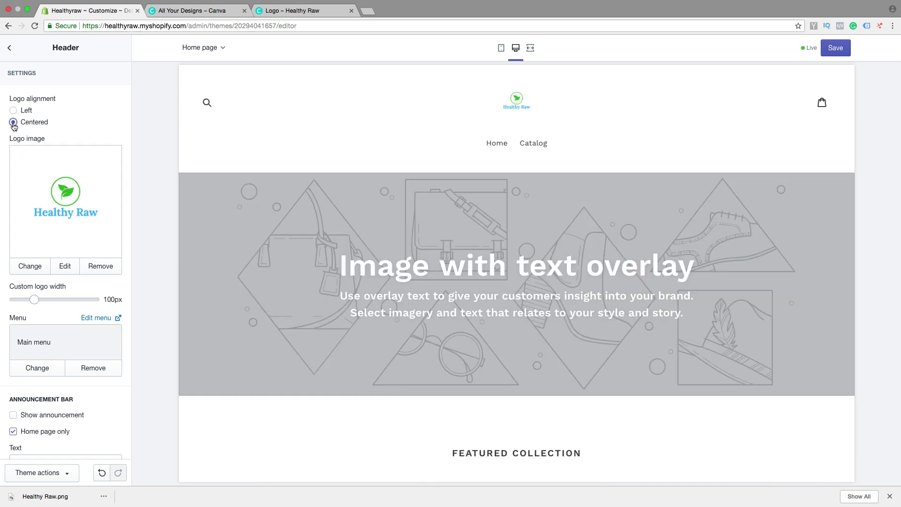
click(14, 111)
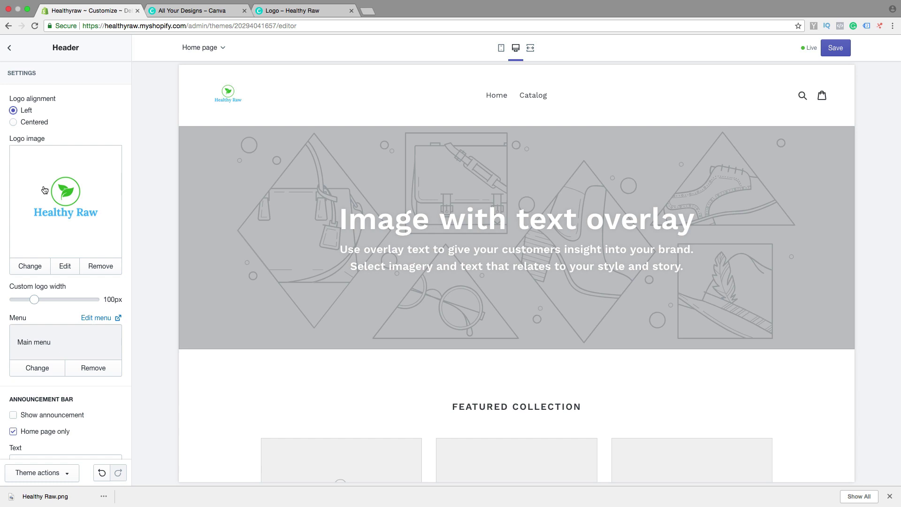
scroll(42, 190, down, 4)
scroll(46, 219, up, 4)
drag(34, 299, 69, 302)
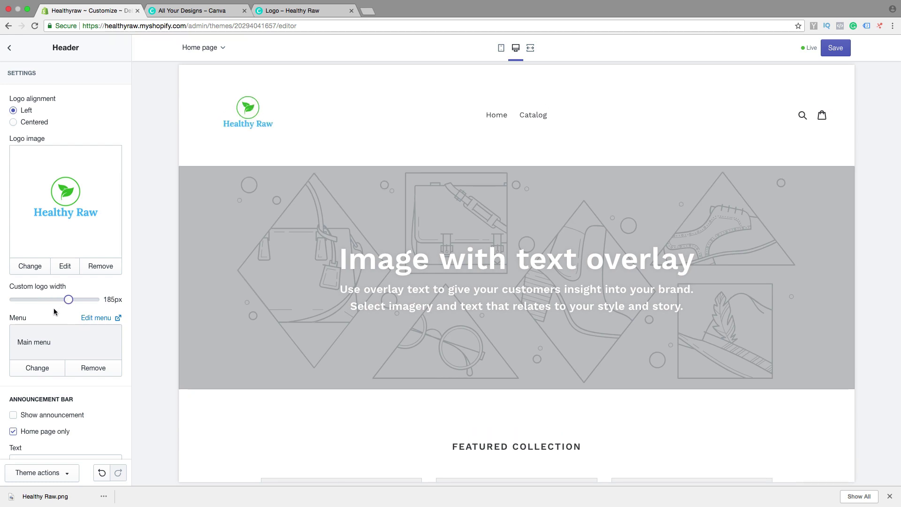
click(64, 267)
mouse_move(395, 497)
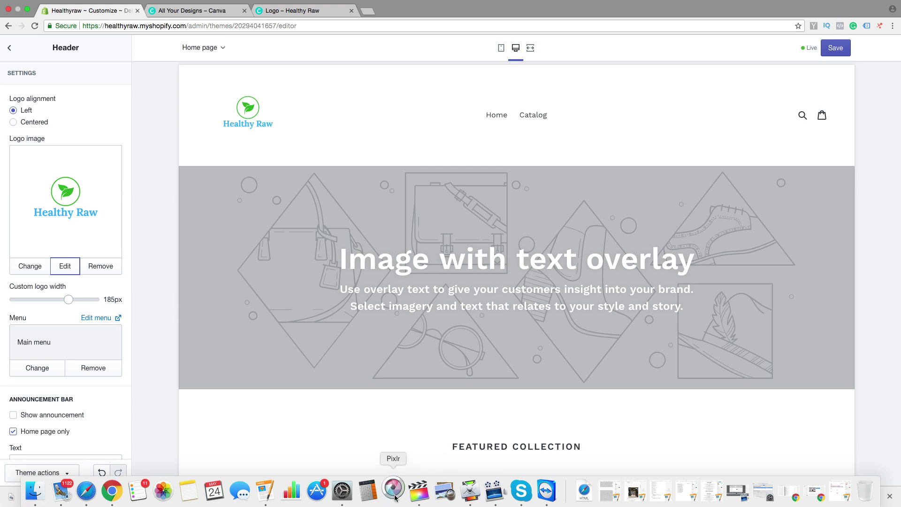
Open Healthy Raw.png from the Desktop in Pixlr.
click(395, 491)
click(88, 6)
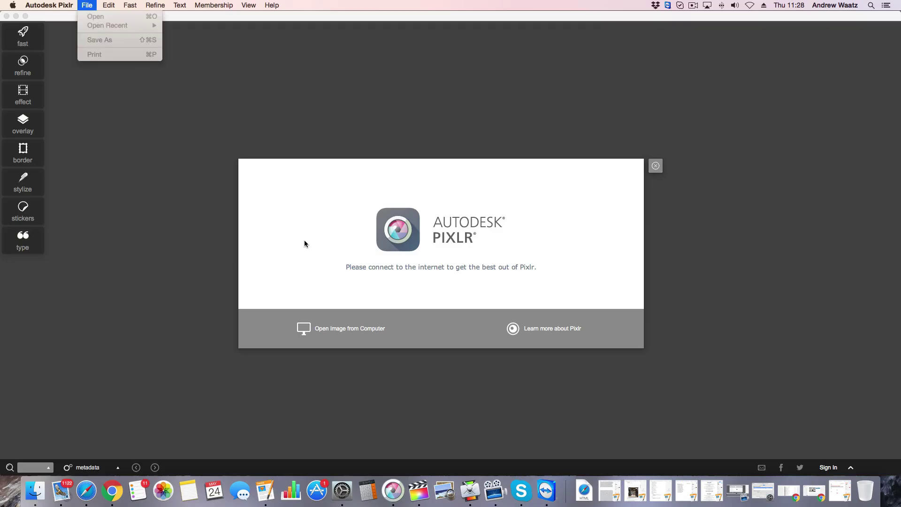
click(347, 332)
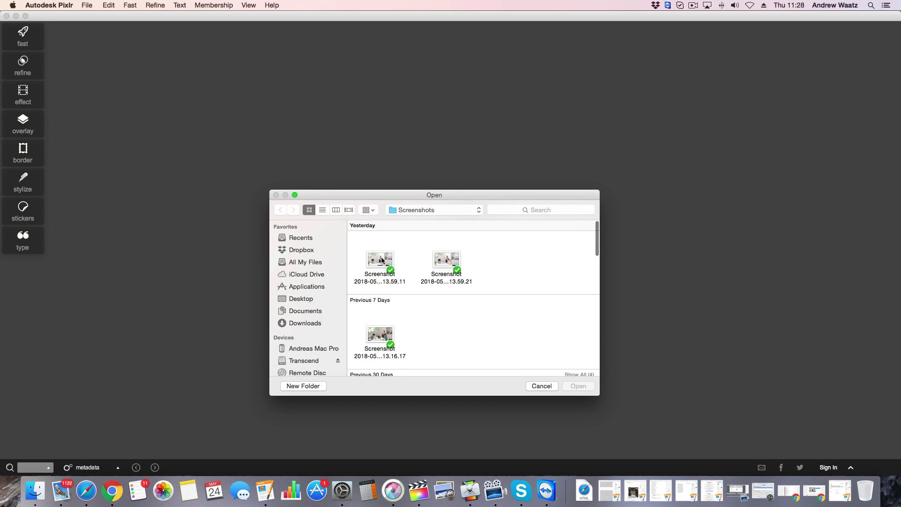
click(300, 299)
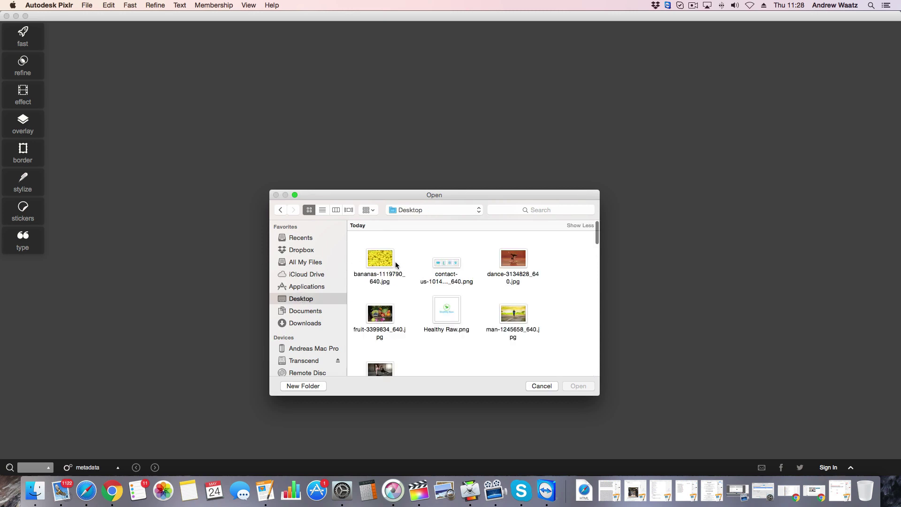
click(446, 308)
click(576, 386)
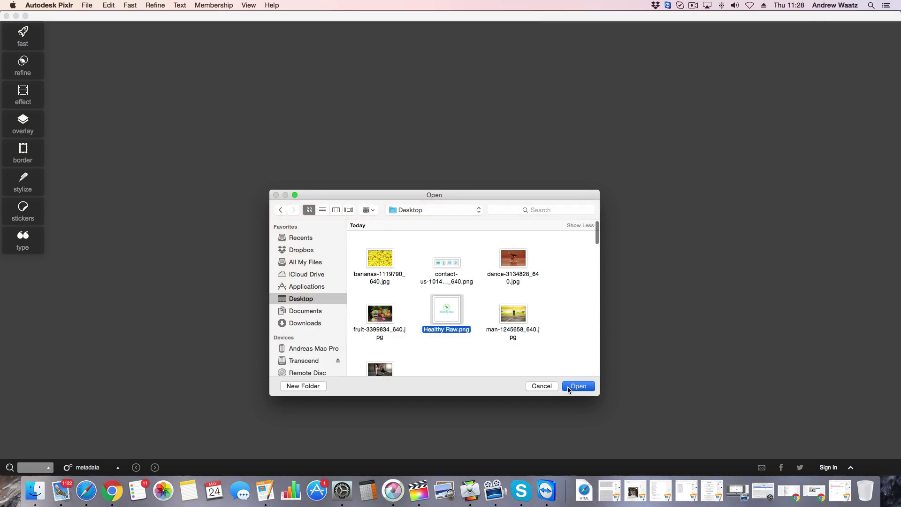
Crop the logo to about 327×211 px, trimming white space on all four sides.
click(131, 7)
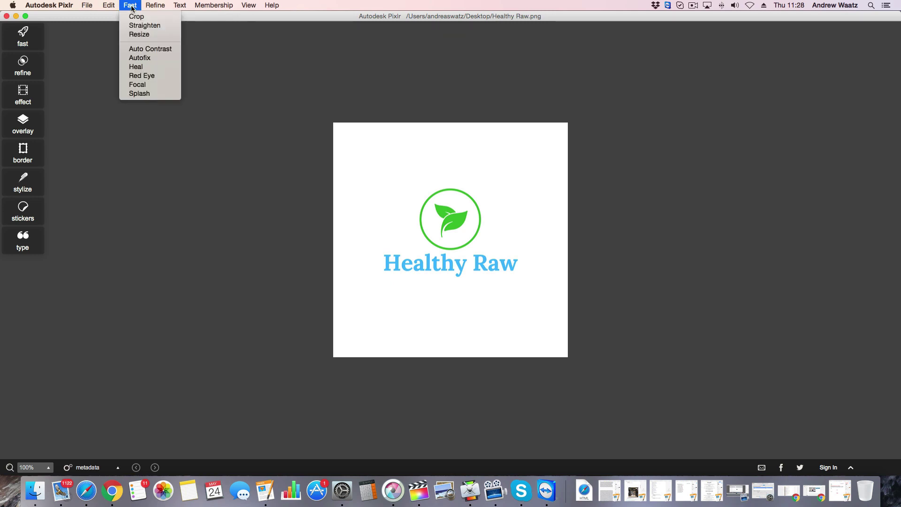
click(132, 16)
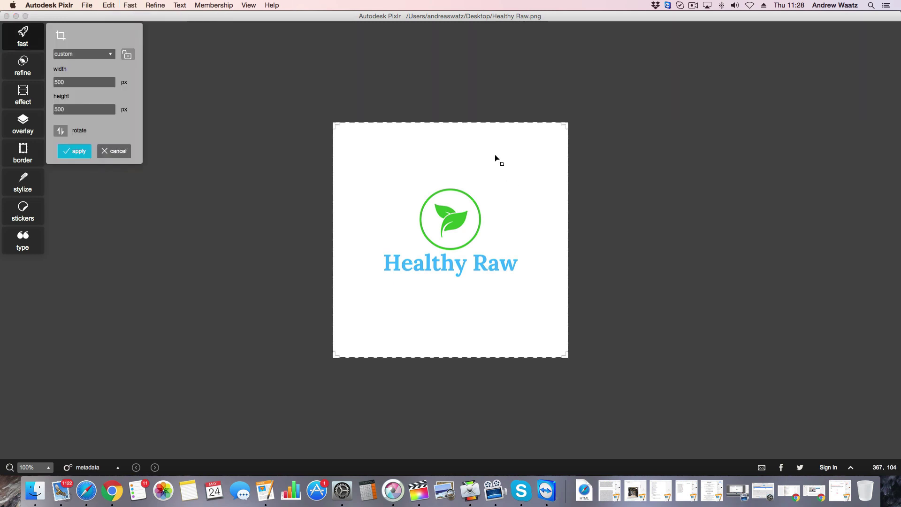
drag(448, 122, 454, 181)
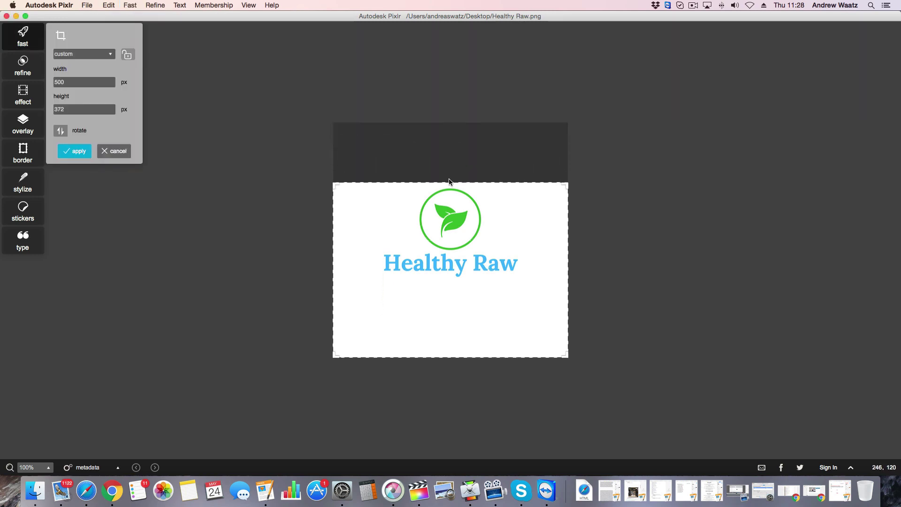
drag(445, 357, 454, 282)
drag(334, 230, 374, 231)
drag(563, 234, 528, 236)
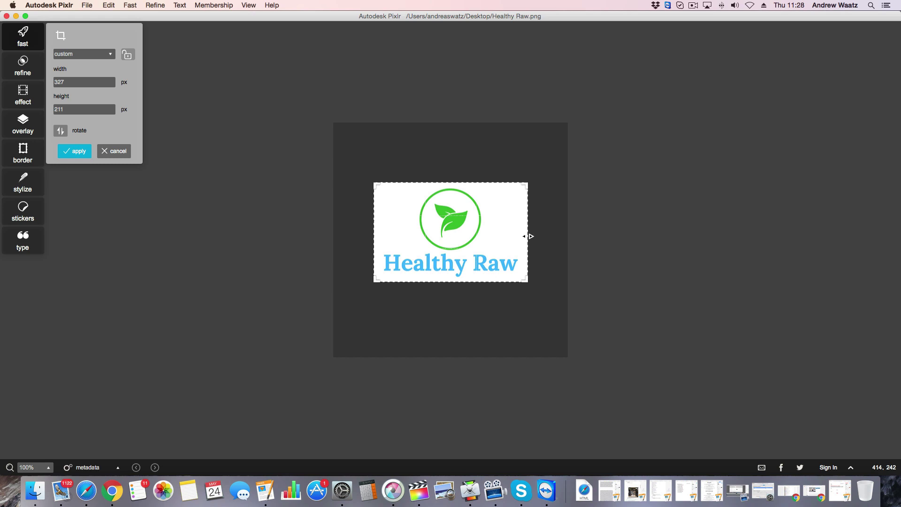
Apply the crop, save it to the Desktop as 'Healthy Raw logo.png', and return to Shopify.
click(75, 151)
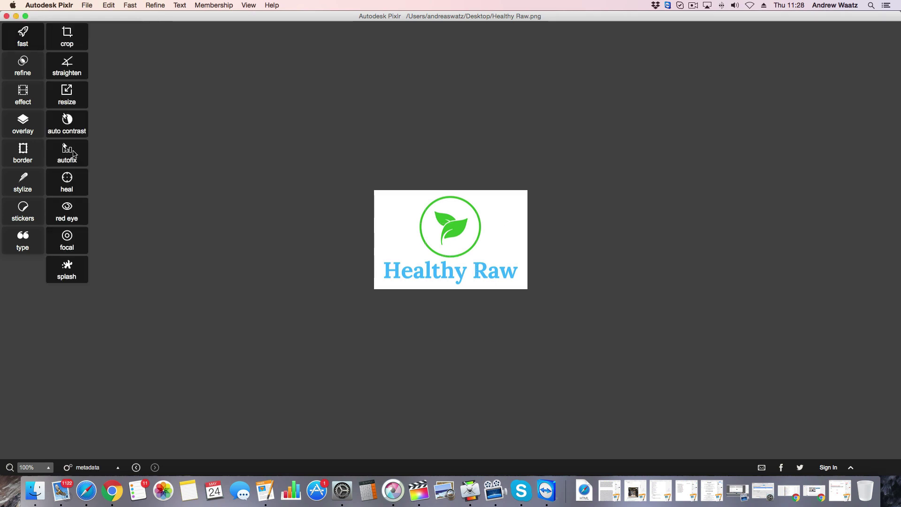
click(88, 6)
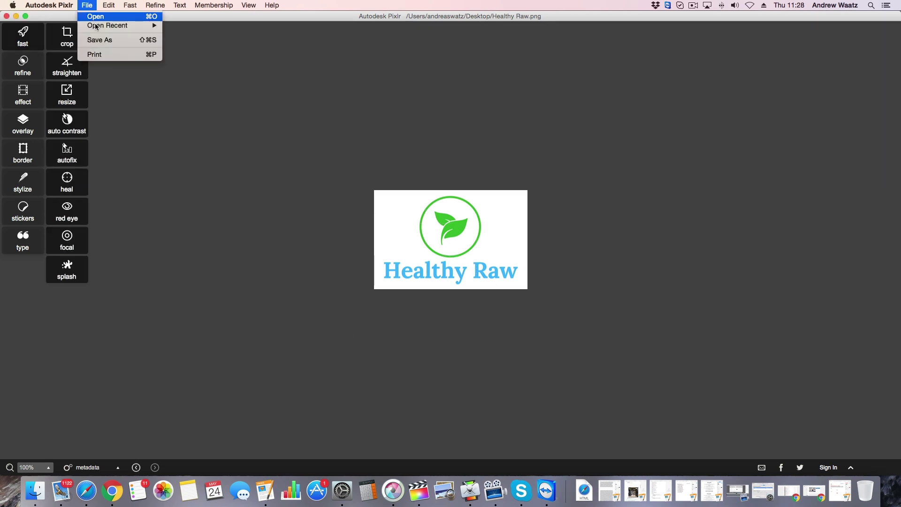
click(96, 39)
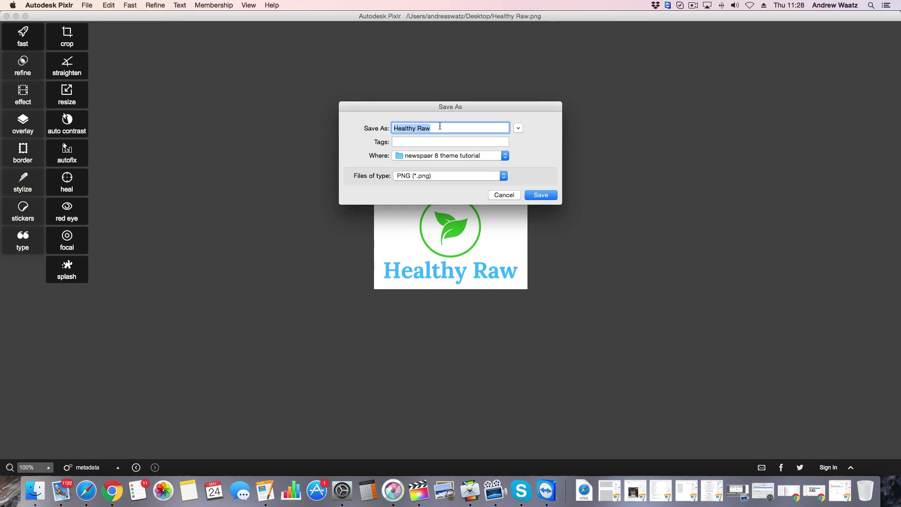
click(440, 126)
text(logo)
click(487, 155)
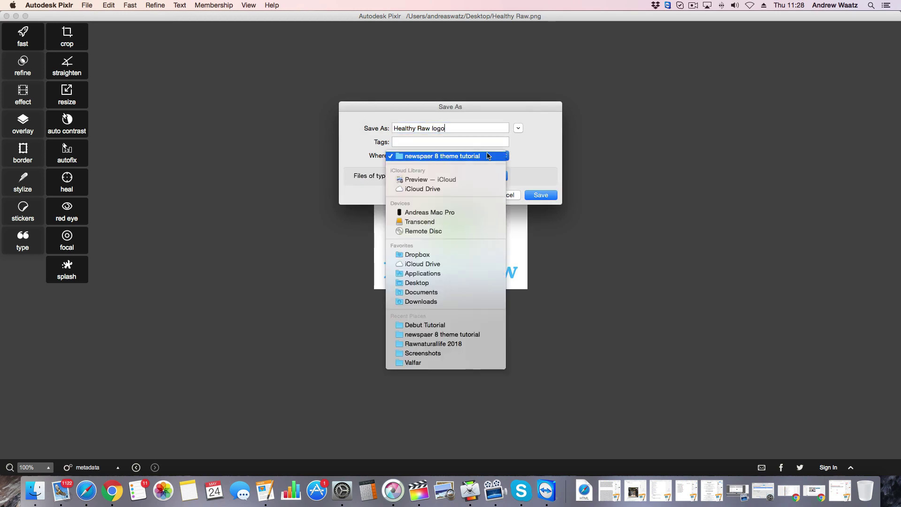
click(447, 282)
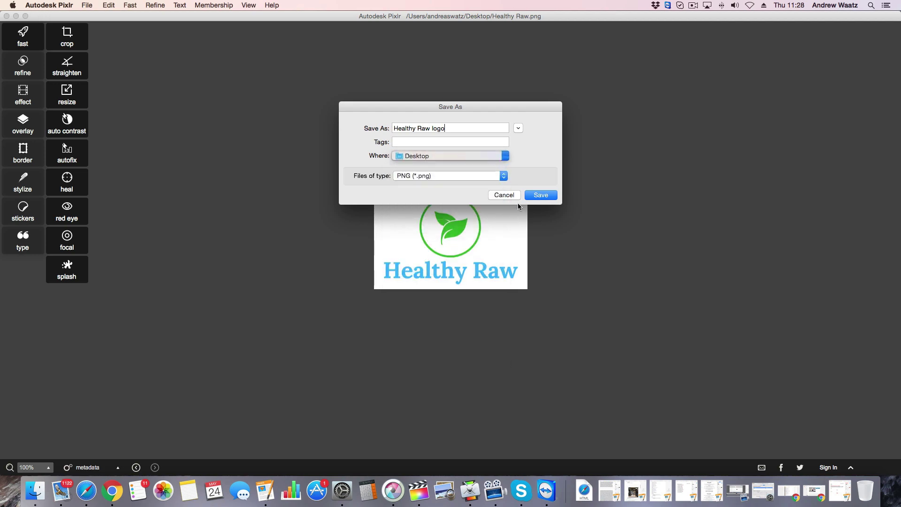
click(536, 198)
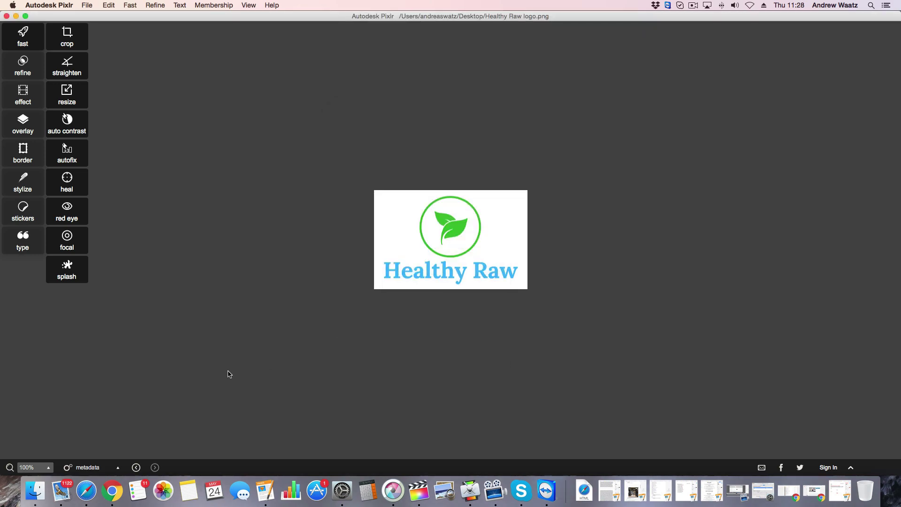
click(113, 491)
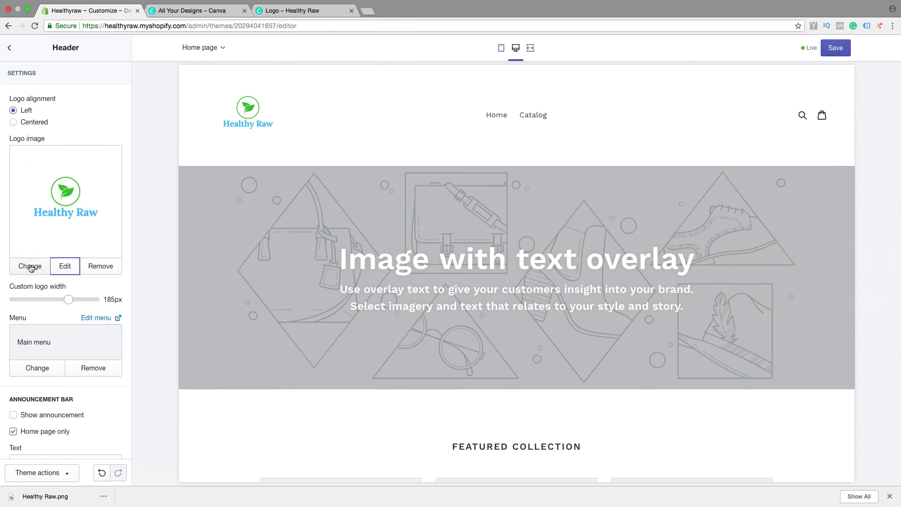
Upload 'Healthy Raw logo.png' from the Desktop as the header logo, sized to 130px wide.
click(30, 266)
click(32, 118)
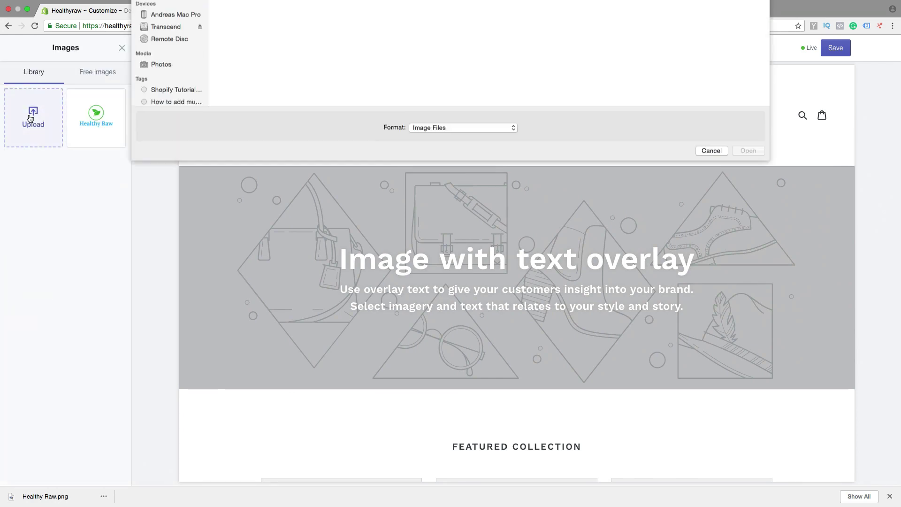
click(511, 66)
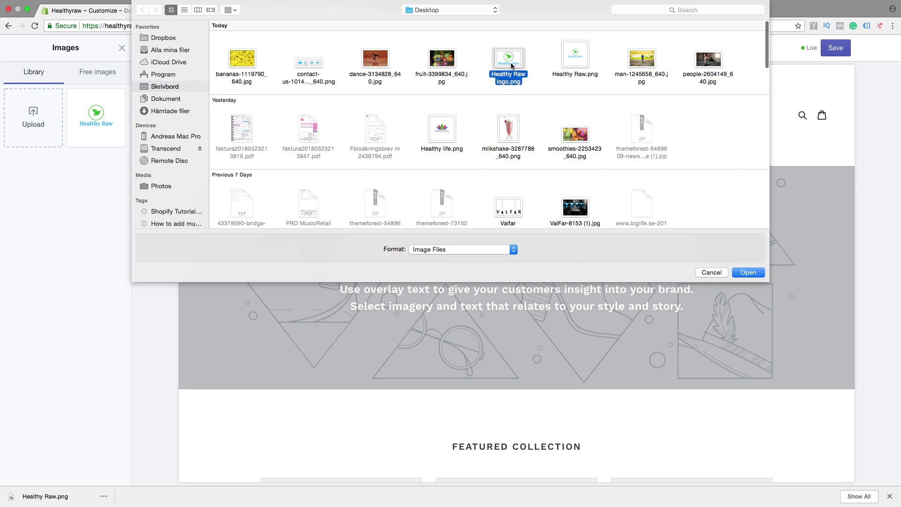
click(744, 273)
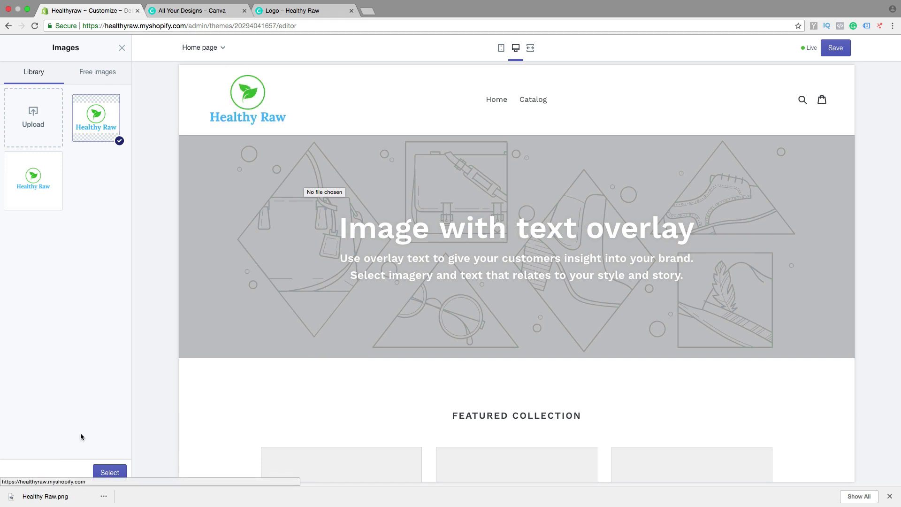
click(109, 472)
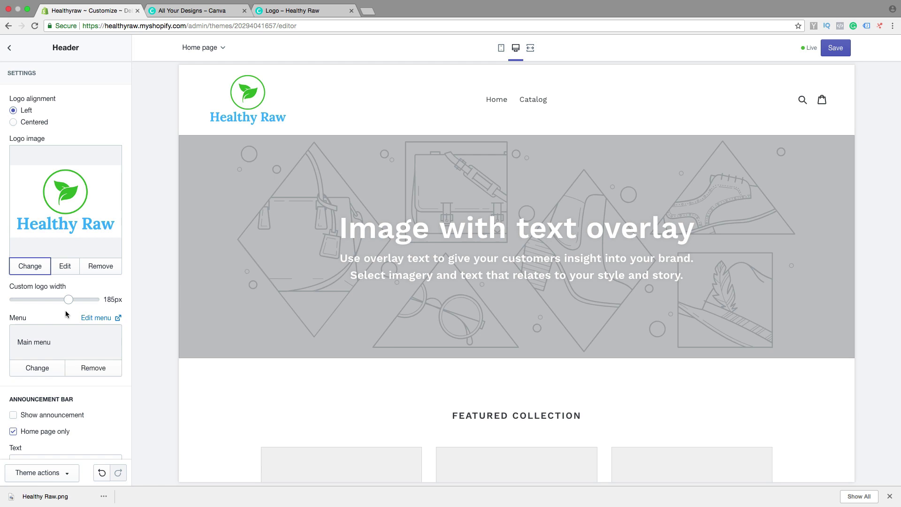
drag(69, 299, 47, 302)
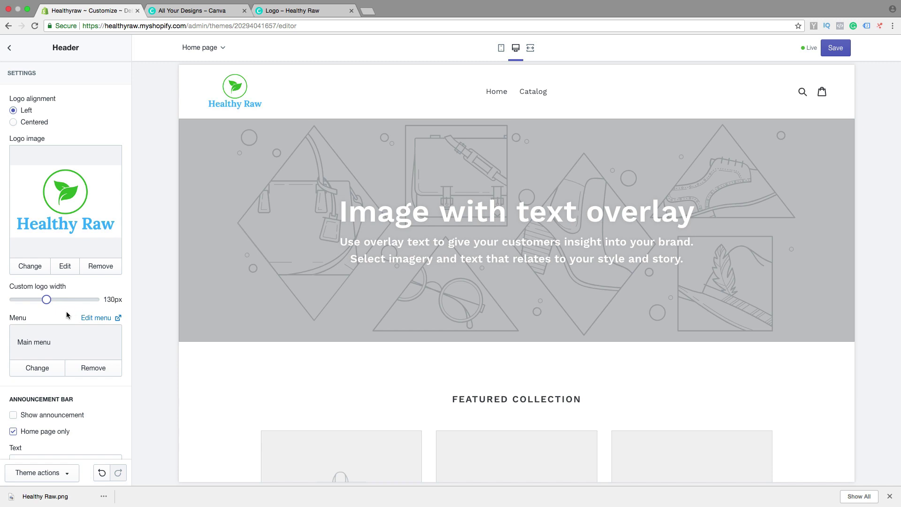
Open the logo's image details and enter the alt text 'Healthy raw styles'.
click(65, 267)
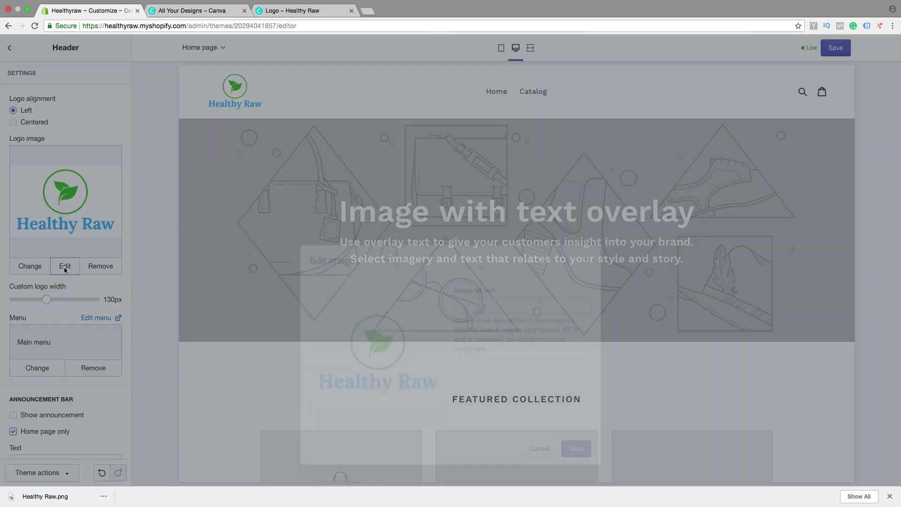
click(477, 226)
text(Heal)
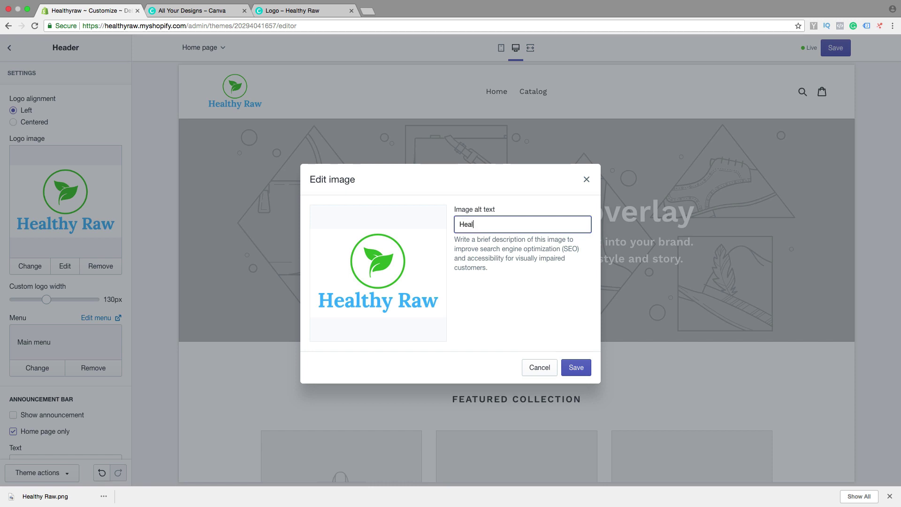
text(thy)
text( raw styles)
Confirm the logo alt text and save the header changes to the theme.
click(576, 367)
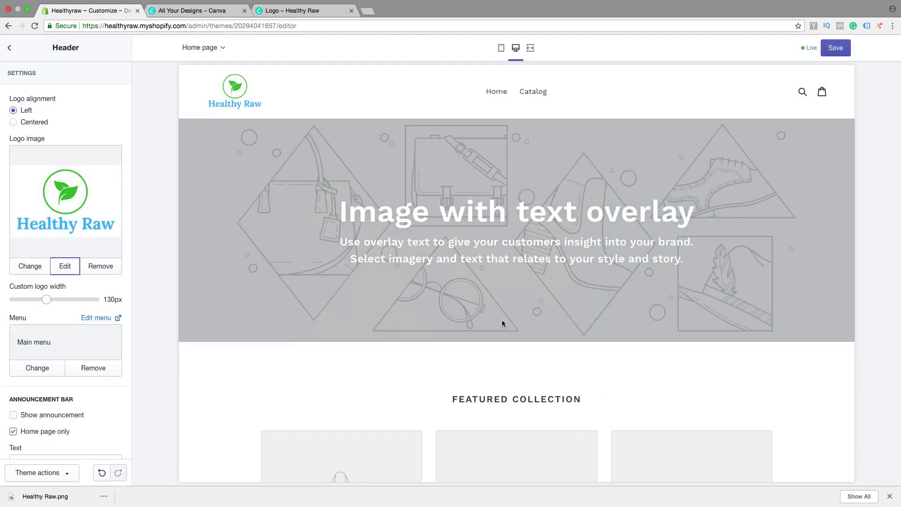
scroll(123, 310, down, 1)
scroll(123, 310, down, 2)
scroll(124, 309, down, 1)
click(832, 51)
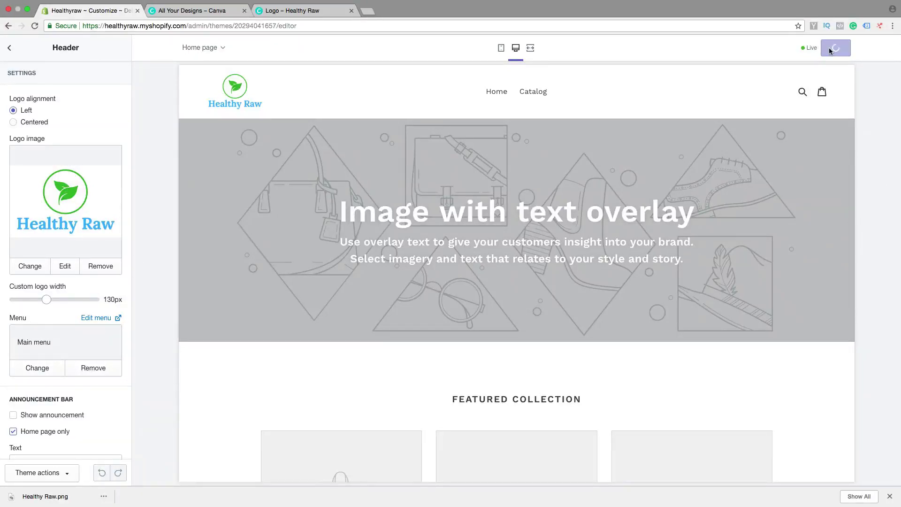